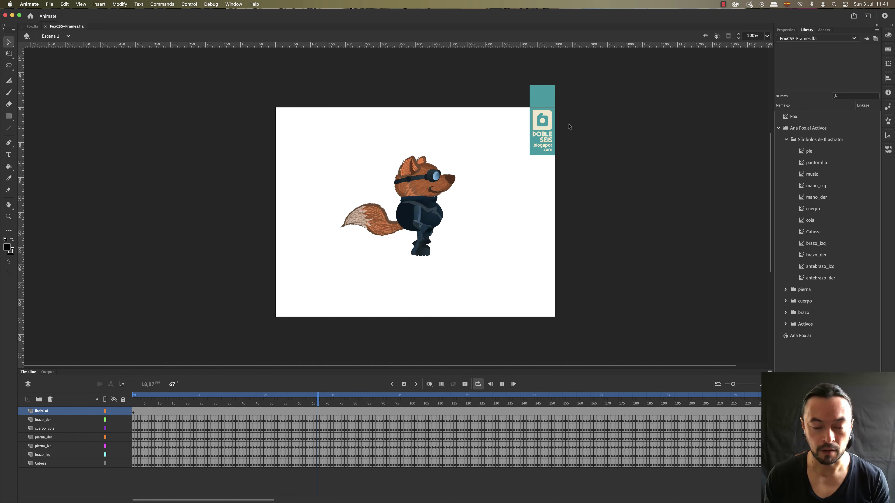
# - View the finished H.264 job in the Media Encoder queue, return to Animate and stop the timeline playback
pyautogui.press('super+Tab')
pyautogui.press('super+Tab')
pyautogui.press('super+Tab')
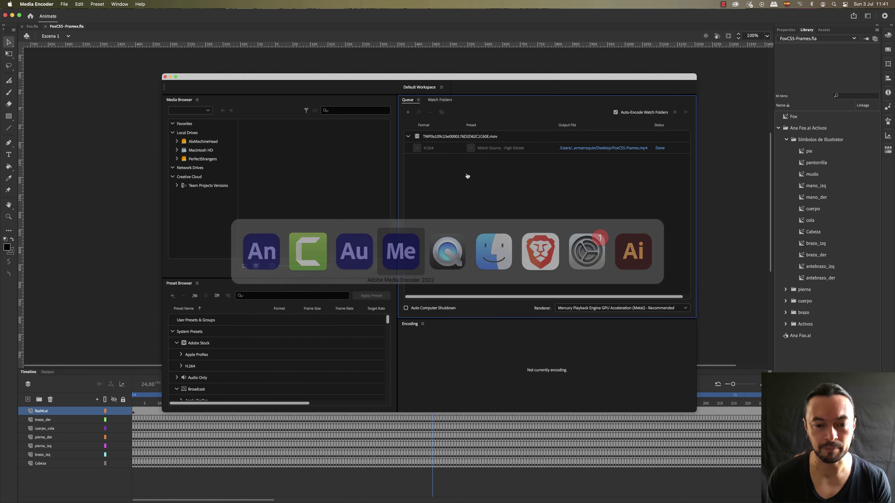
pyautogui.click(733, 100)
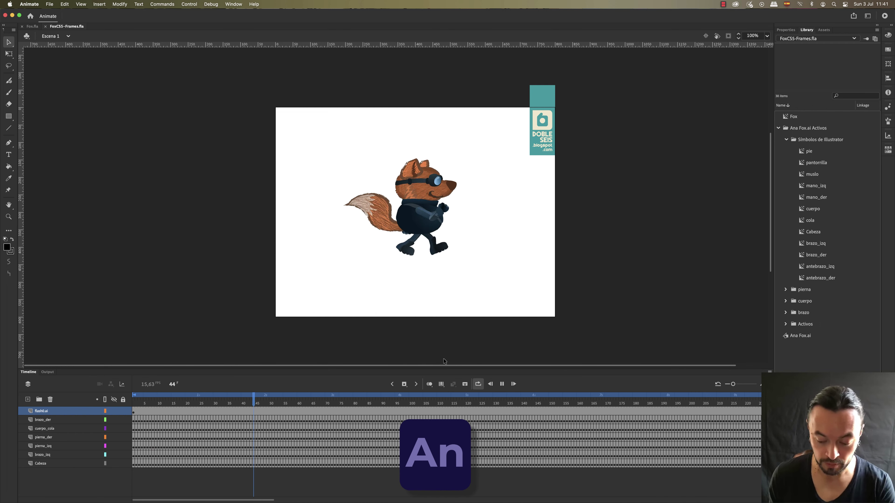
pyautogui.press('Return')
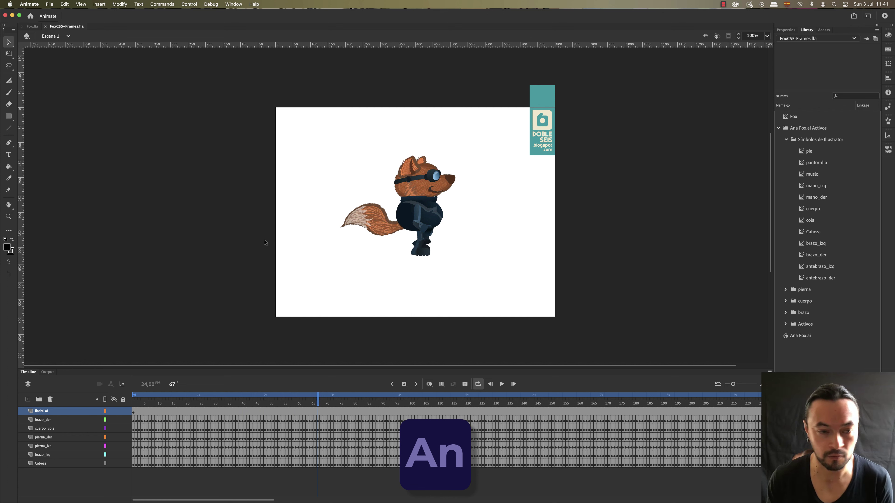
# - Open the video/media export settings for the fox animation and move the dialog slightly lower over the stage
pyautogui.click(49, 4)
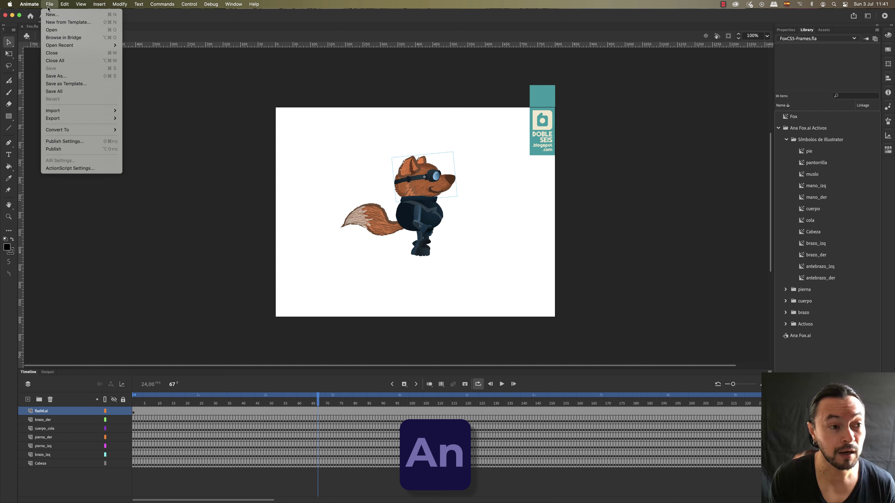
pyautogui.moveTo(80, 120)
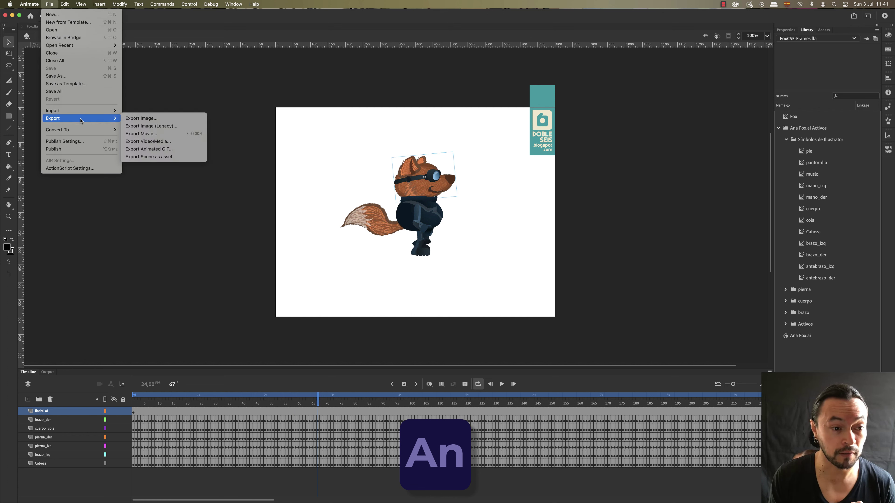
pyautogui.click(174, 143)
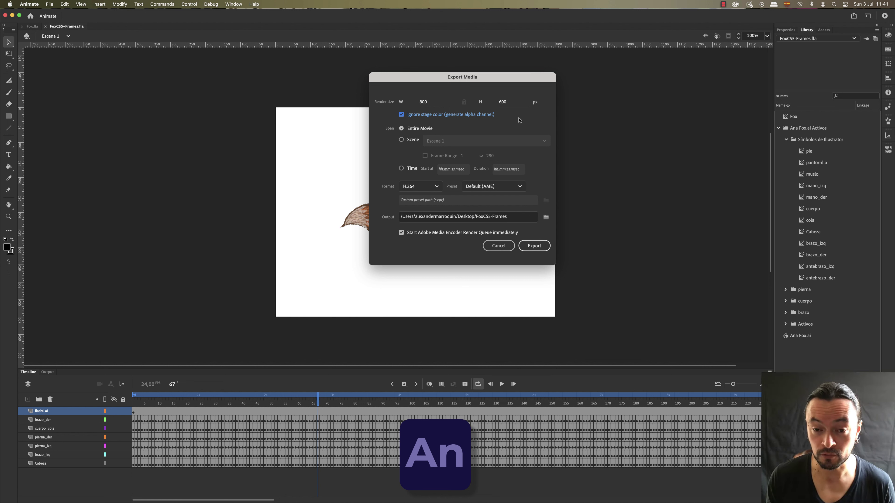
pyautogui.moveTo(445, 78); pyautogui.dragTo(448, 101)
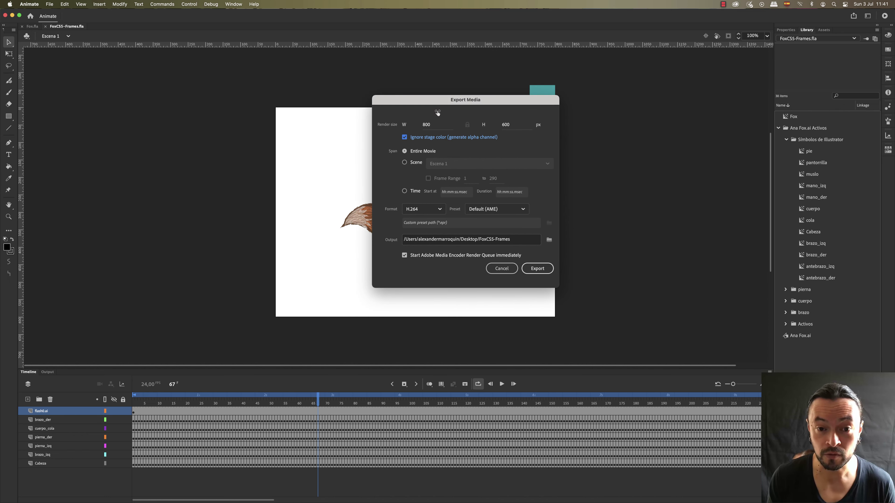
pyautogui.click(404, 138)
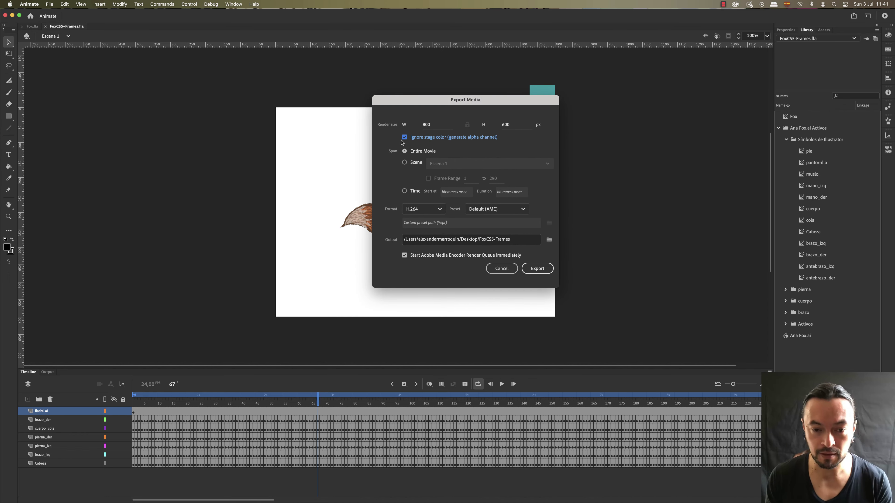
# - Switch to QuickTime Player and examine the background of the earlier export FoxCS5-Frames.mp4
pyautogui.press('super+Tab')
pyautogui.press('super+Tab')
pyautogui.press('super+Tab')
pyautogui.press('super+Tab')
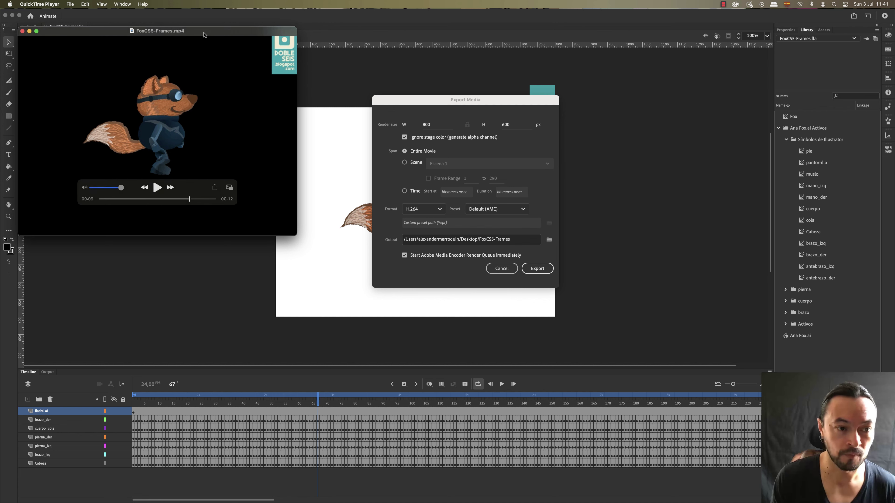
pyautogui.moveTo(205, 33); pyautogui.dragTo(224, 47)
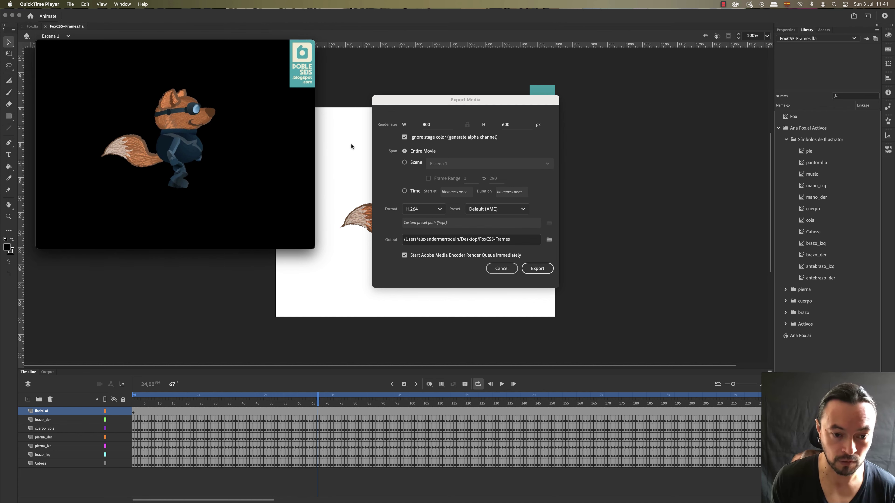
# - Disable ignoring the stage color, export the entire movie as H.264 to the Desktop, and dismiss the completion message
pyautogui.click(405, 137)
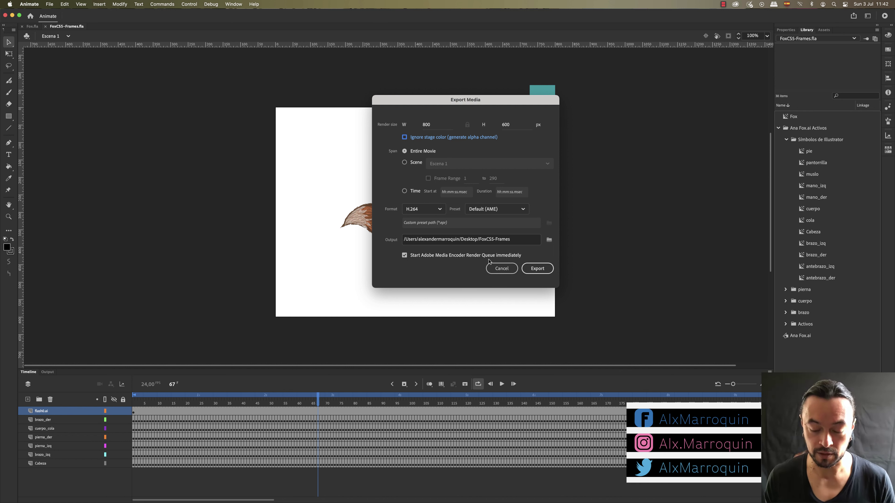
pyautogui.click(534, 270)
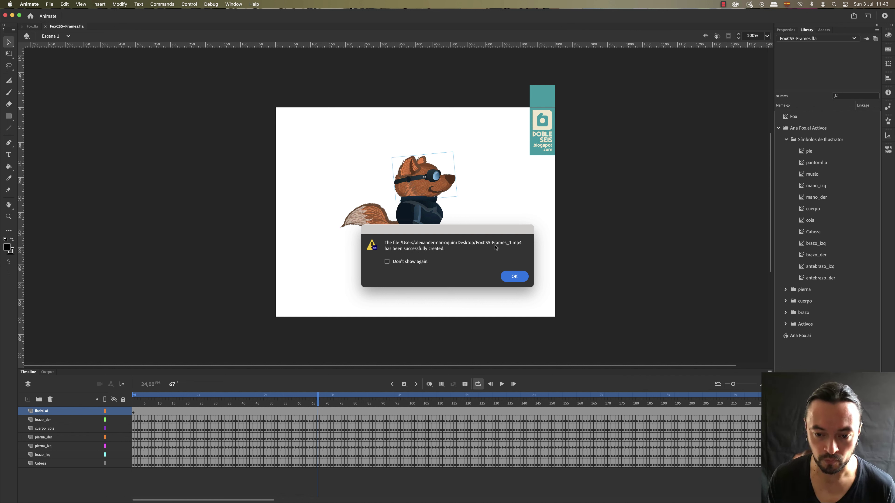
pyautogui.click(514, 277)
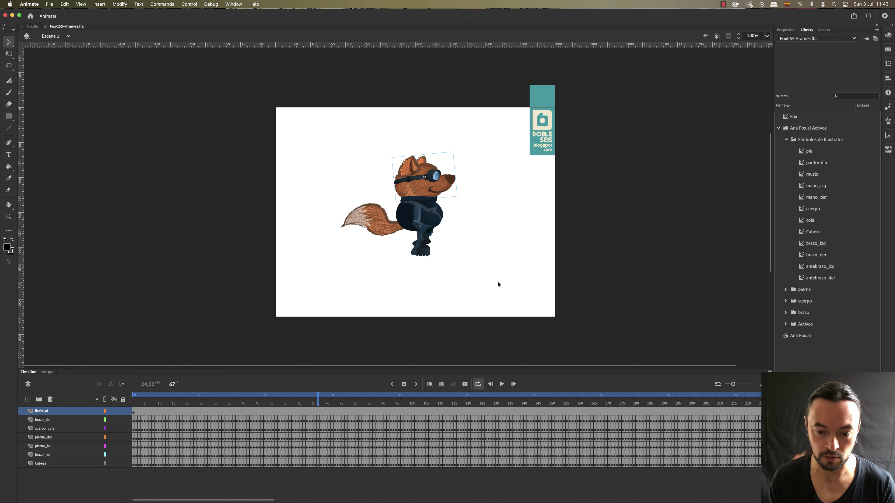
# - Switch to Media Encoder, reveal the output file FoxCS5-Frames_1.mp4 in Finder and preview the video
pyautogui.press('super+Tab')
pyautogui.press('super+Tab')
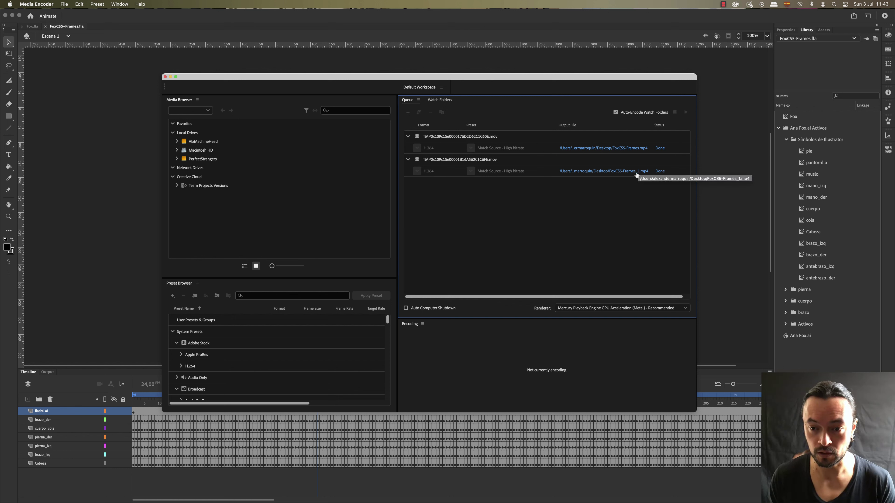
pyautogui.click(621, 172)
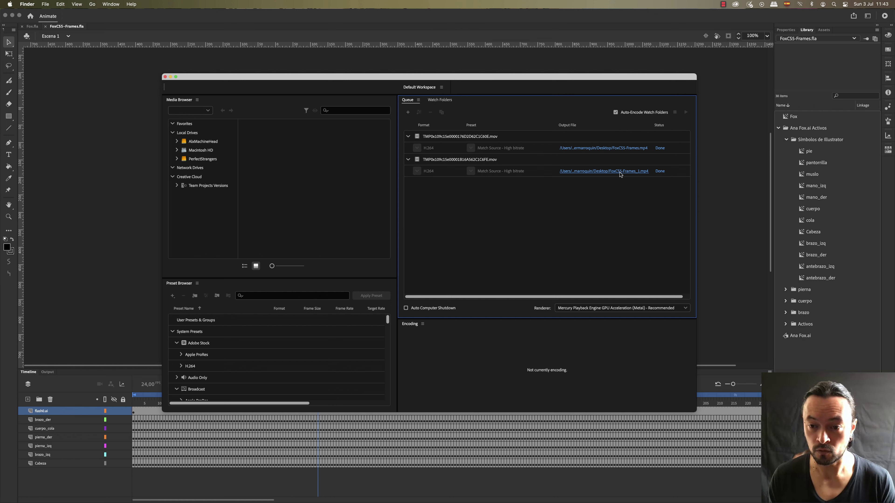
pyautogui.press('space')
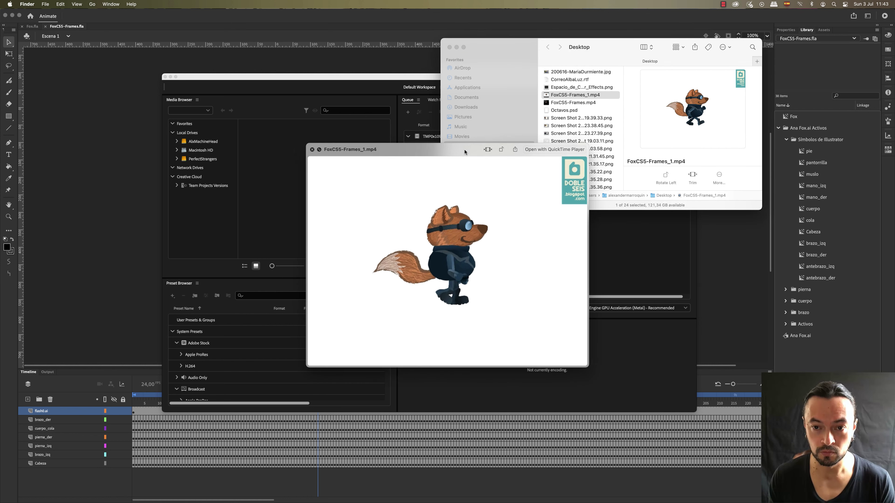
pyautogui.moveTo(465, 151); pyautogui.dragTo(492, 97)
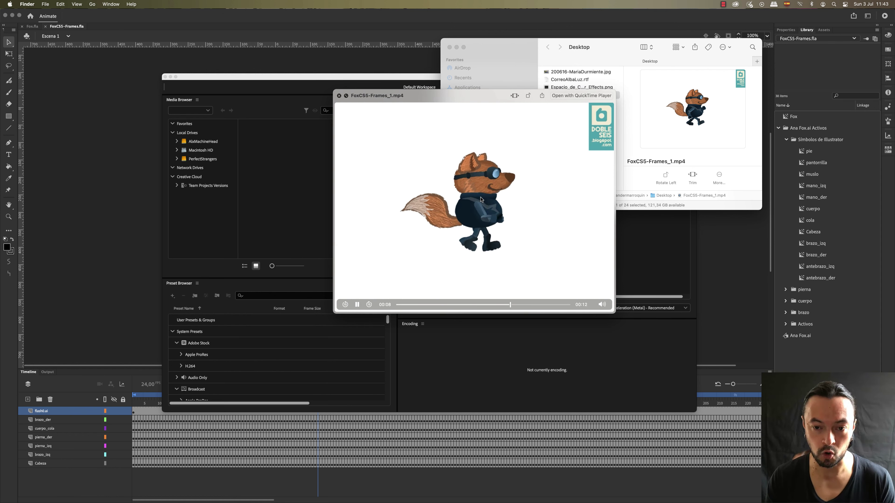
# - Compare the previews of FoxCS5-Frames.mp4 and FoxCS5-Frames_1.mp4, close the preview and return to Animate
pyautogui.press('Up')
pyautogui.press('Down')
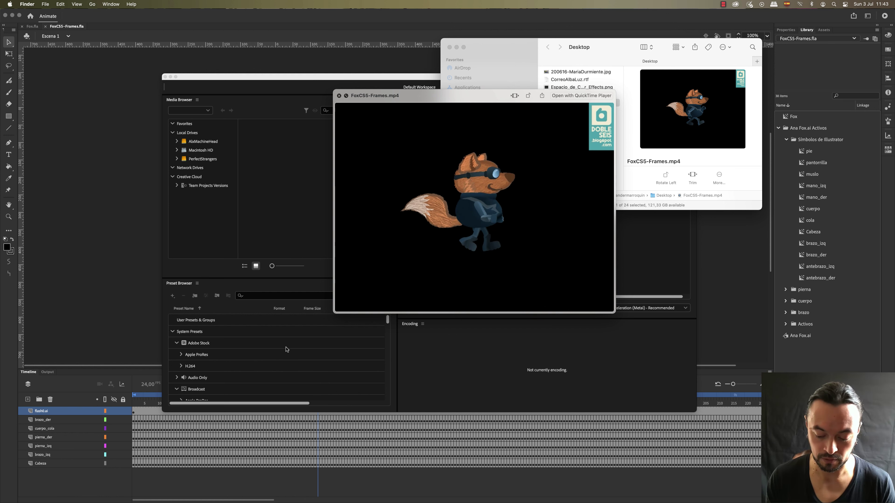
pyautogui.press('Down')
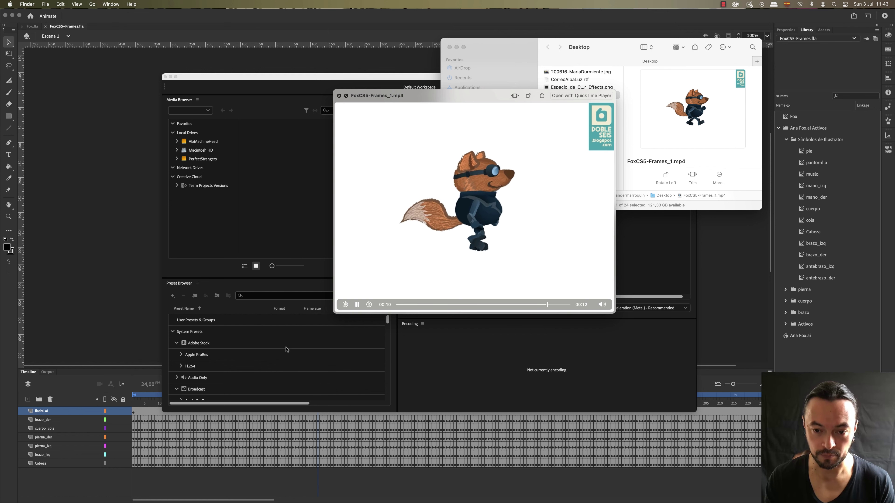
pyautogui.press('space')
pyautogui.click(98, 182)
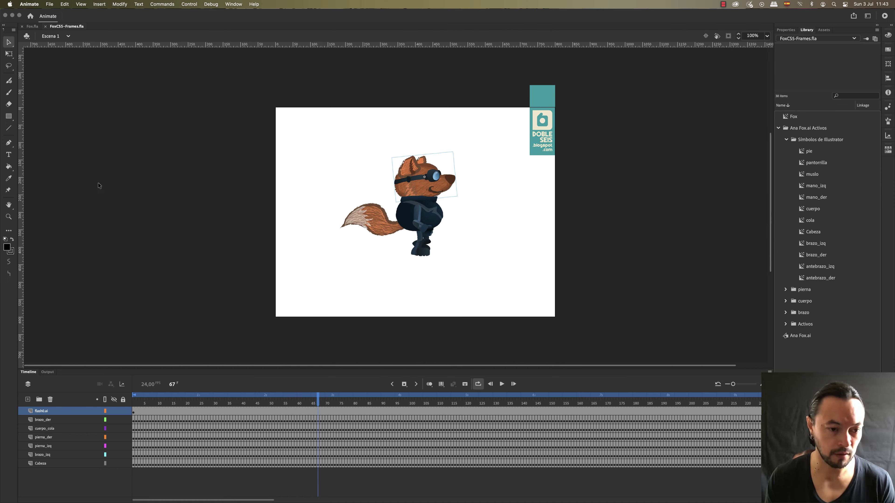
# - Look at the stage color swatches and color picker in the document properties, and cancel without picking a color
pyautogui.click(704, 210)
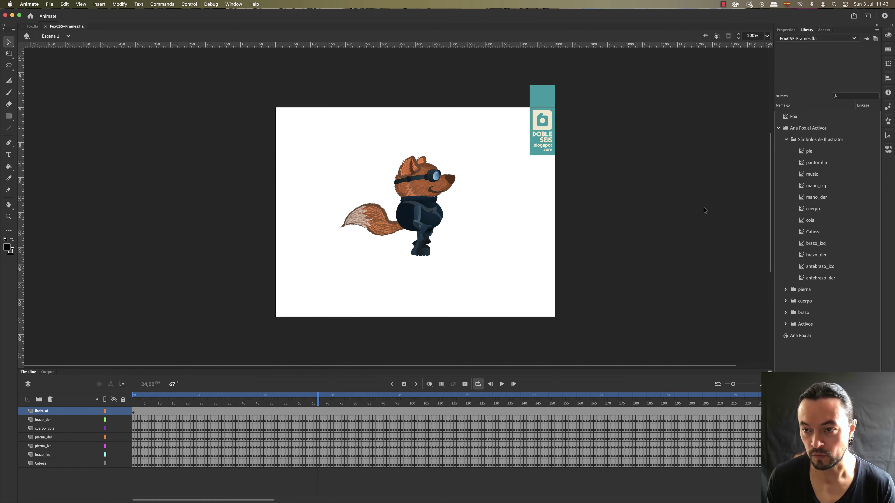
pyautogui.click(786, 29)
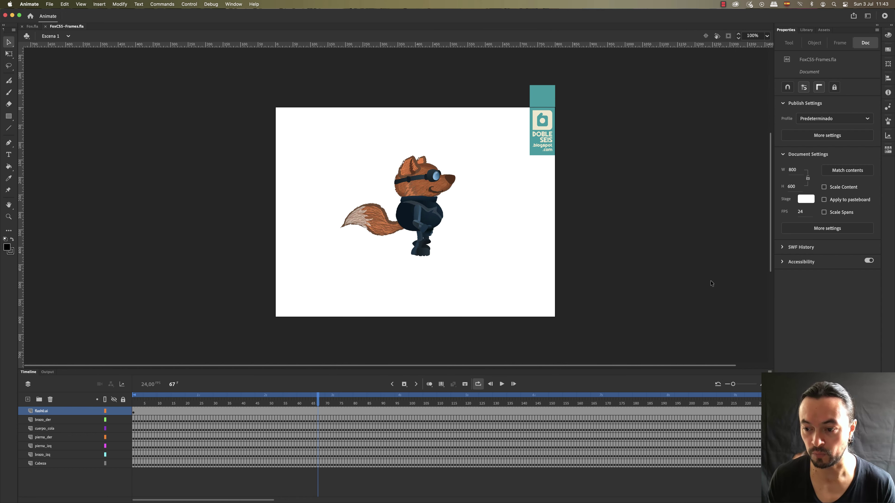
pyautogui.click(806, 199)
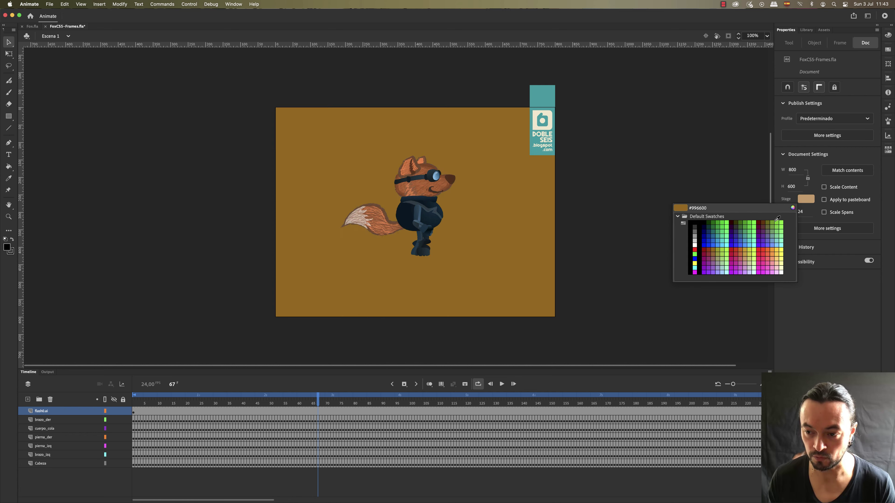
pyautogui.click(793, 208)
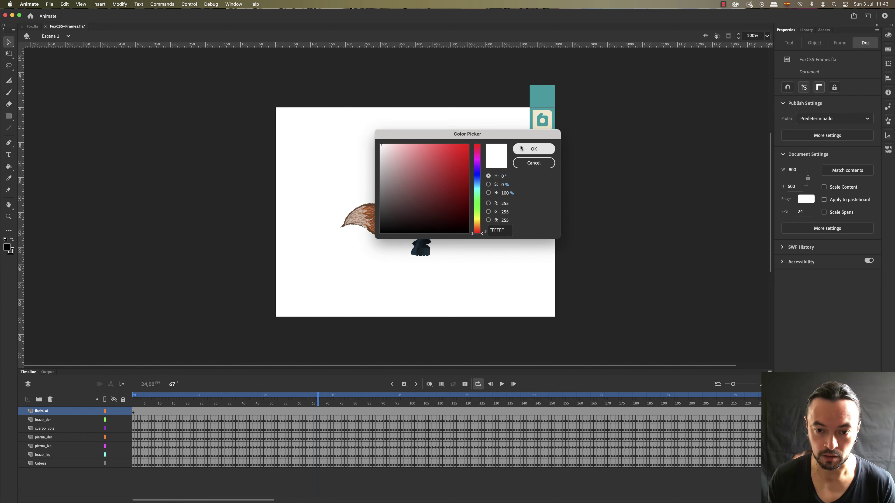
pyautogui.moveTo(419, 139); pyautogui.dragTo(605, 128)
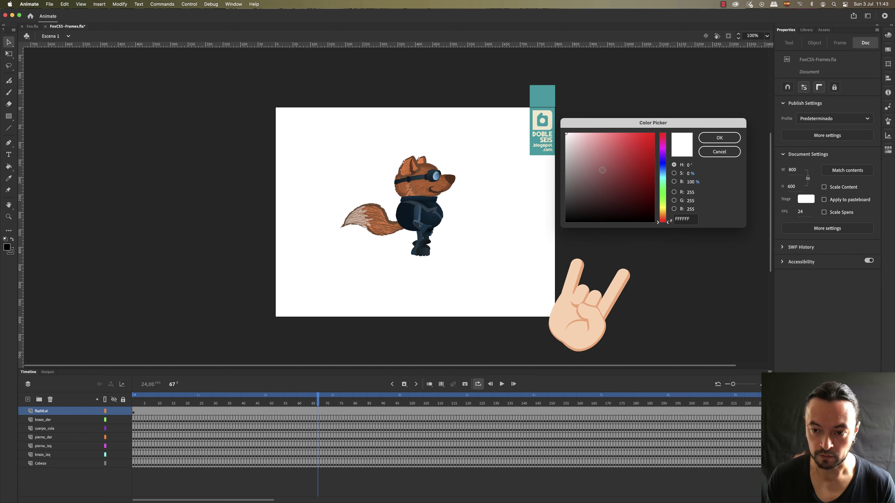
pyautogui.click(720, 151)
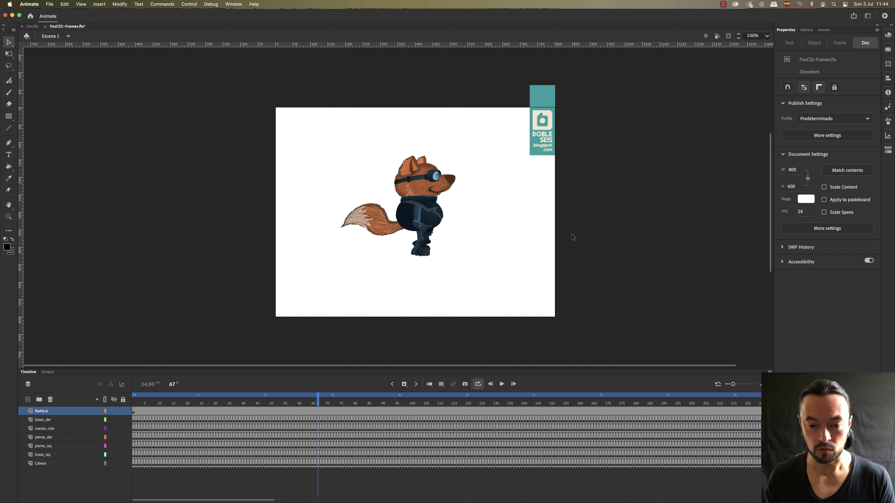
# - Switch to QuickTime Player, place the FoxCS5-Frames.mp4 window beside the fox on the stage and play the video
pyautogui.press('super+Tab')
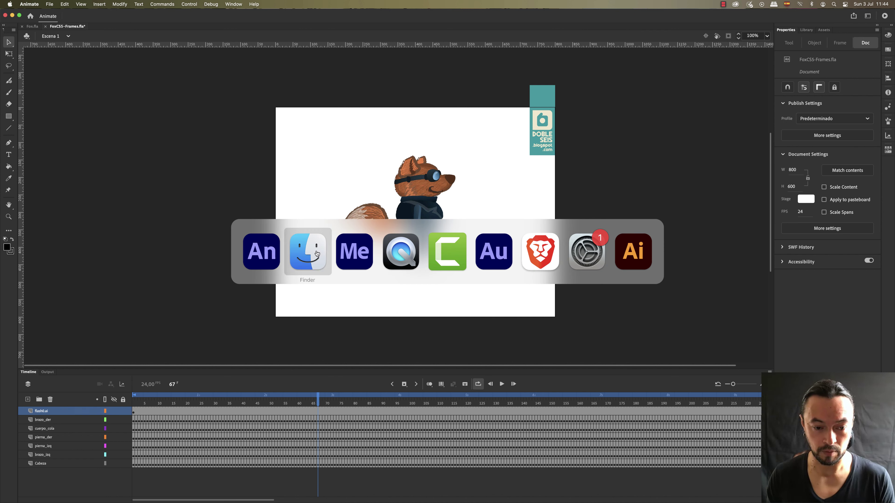
pyautogui.click(395, 254)
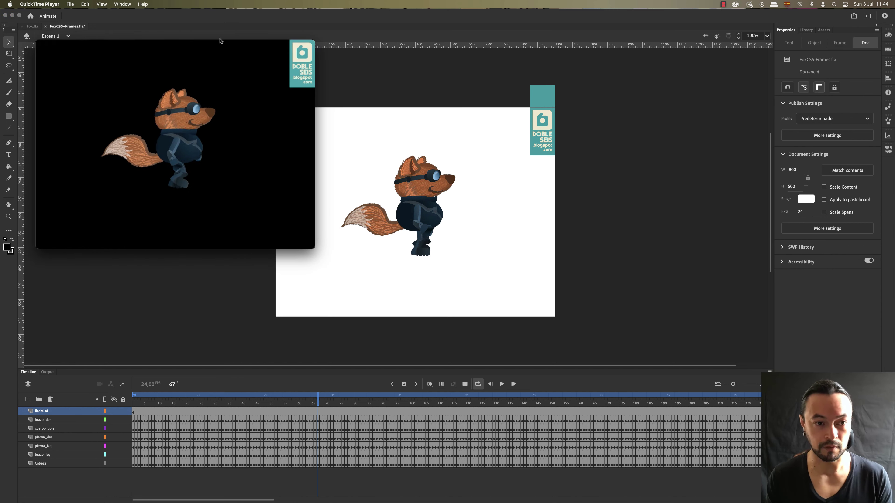
pyautogui.moveTo(208, 68); pyautogui.dragTo(674, 140)
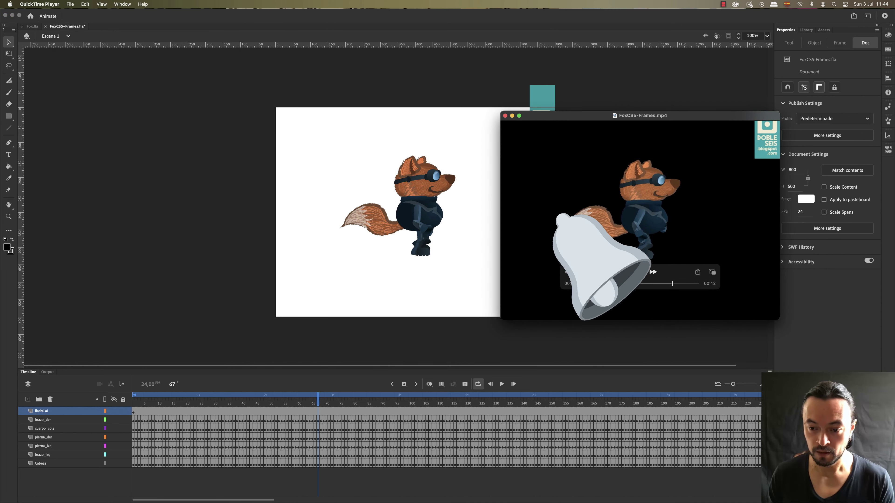
pyautogui.click(640, 271)
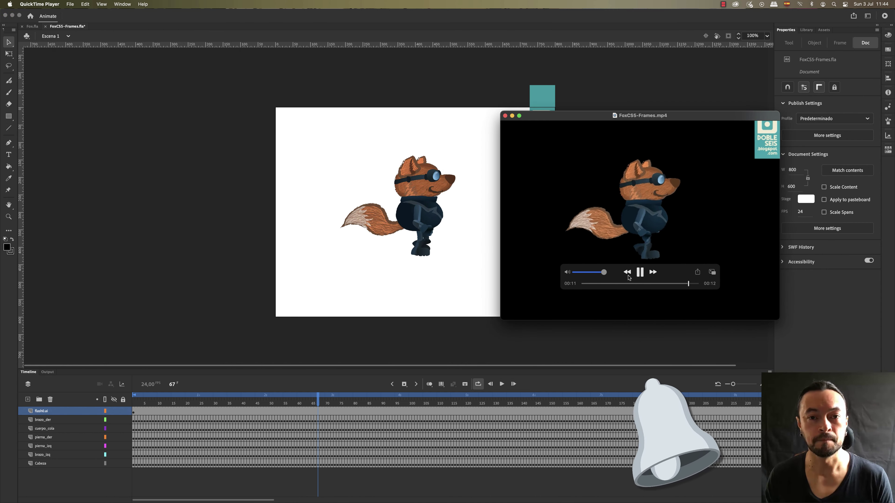
pyautogui.moveTo(635, 118); pyautogui.dragTo(608, 113)
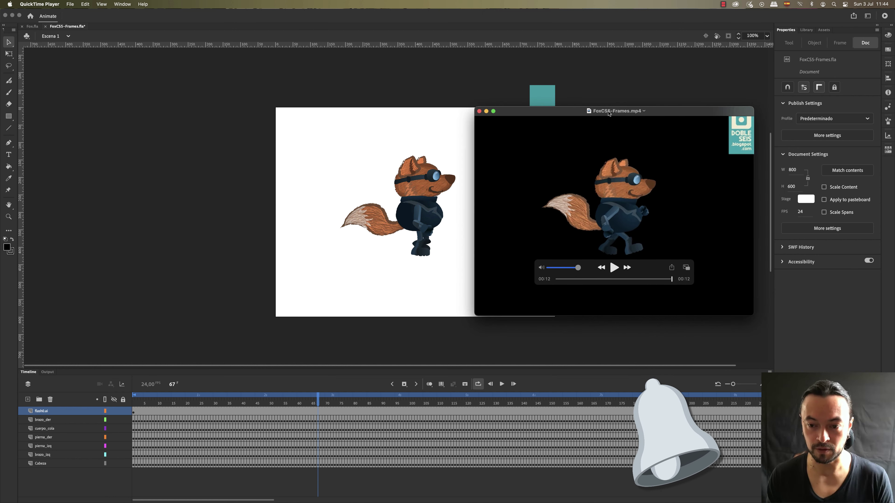
pyautogui.click(612, 269)
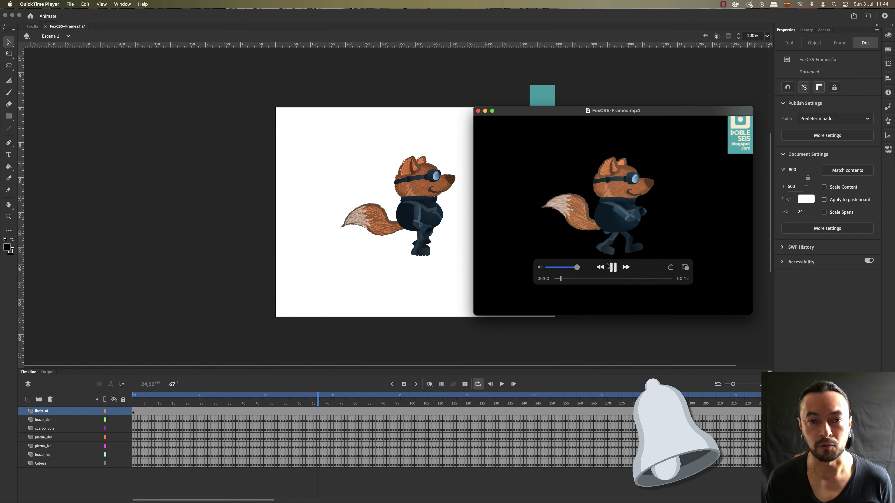